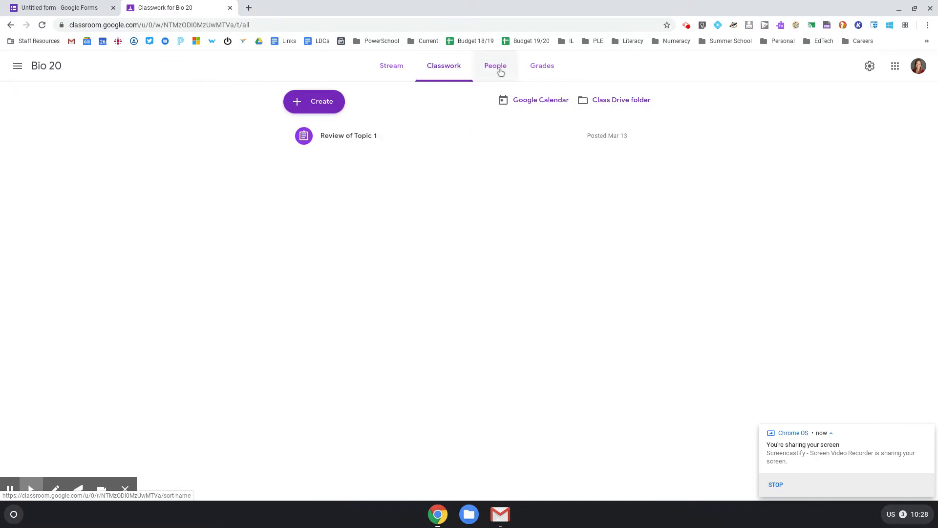
Open the Bio 20 class roster, select the only student, and view the actions available for selected students
left_click(499, 69)
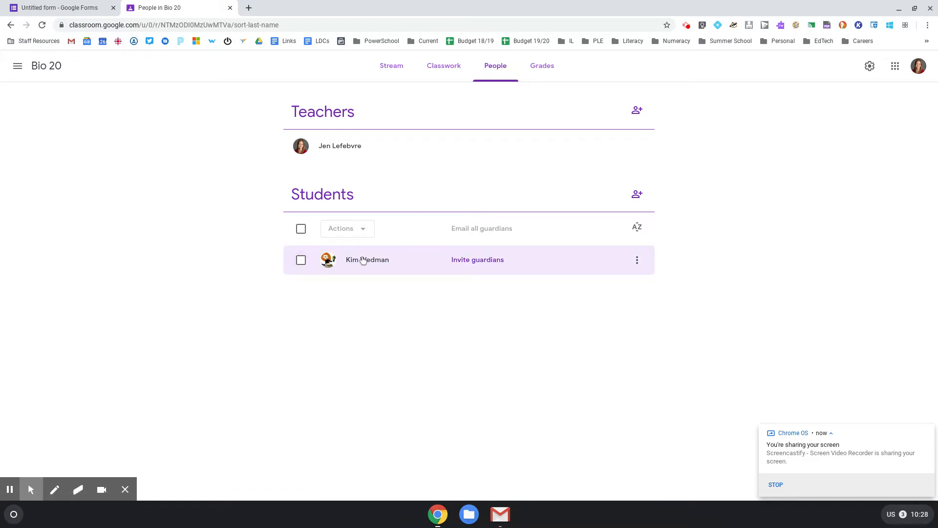
left_click(301, 260)
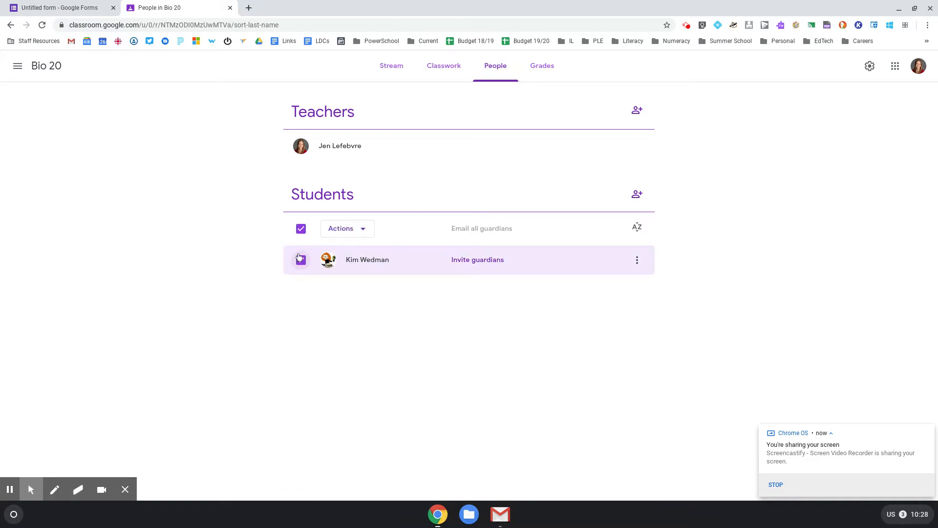
left_click(361, 230)
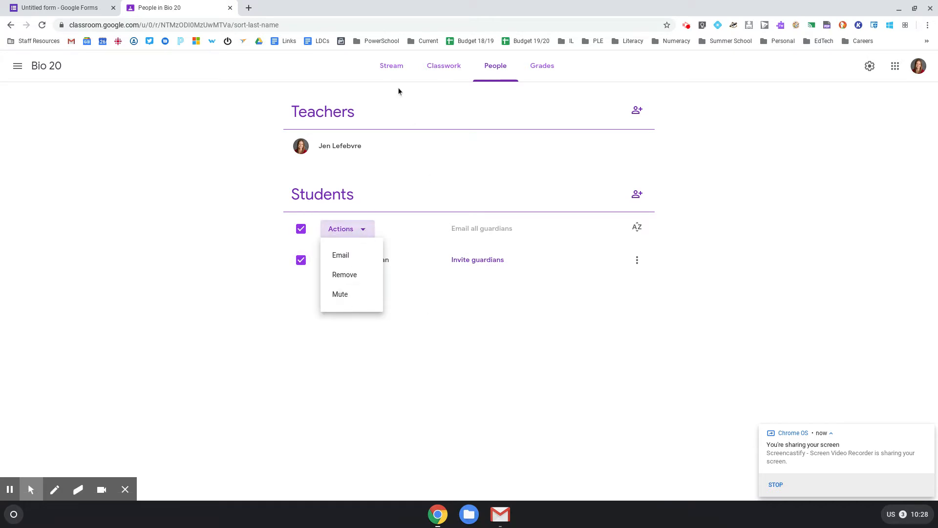
Look at the Bio 20 class's Stream and Classwork pages, ending on the Stream
left_click(392, 66)
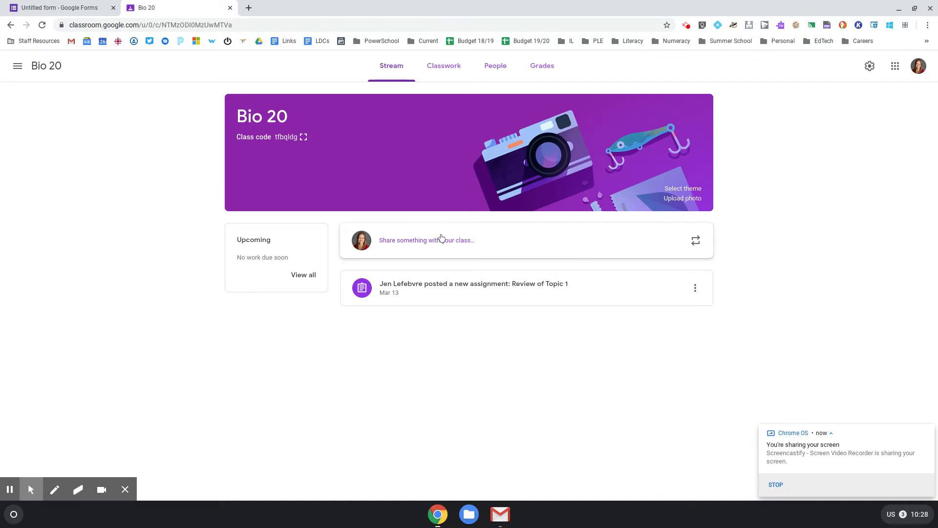
left_click(444, 65)
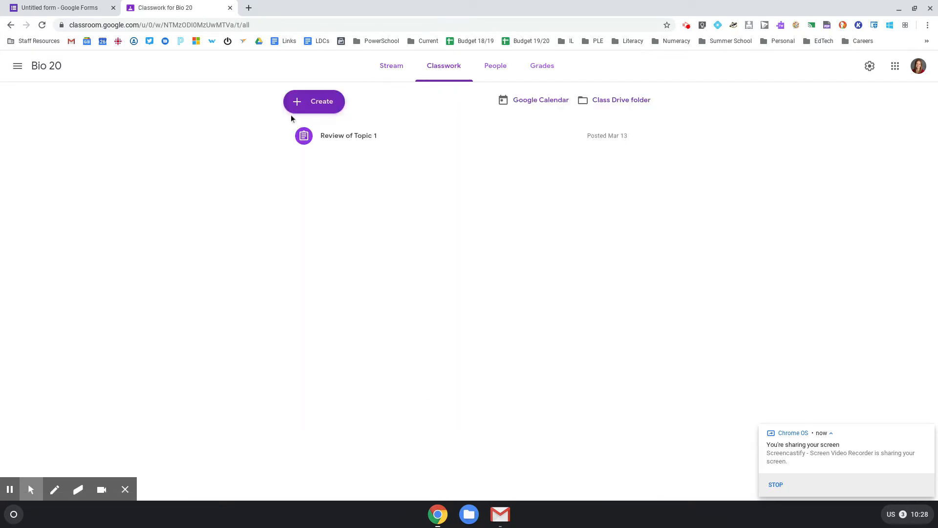
left_click(398, 76)
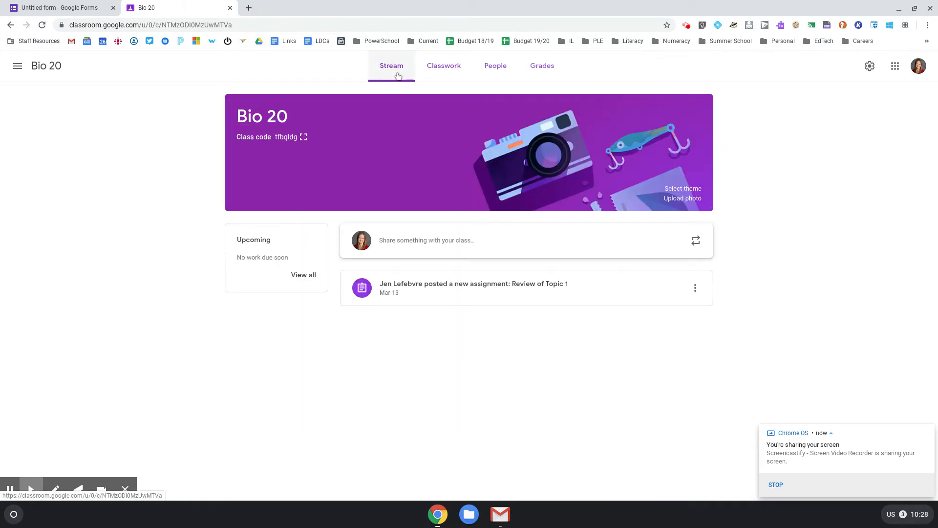
Return to the class roster, review the Email, Remove and Mute actions for the selected student, and clear the selection
left_click(475, 67)
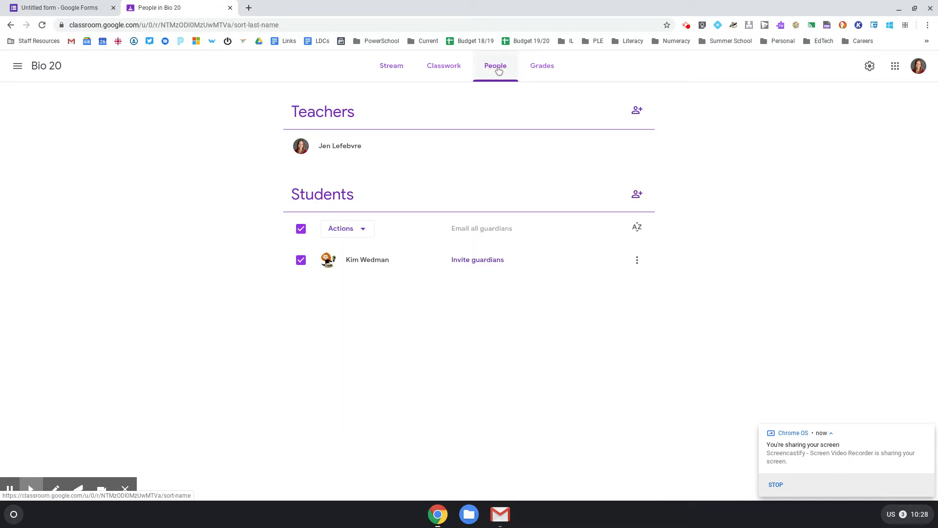
left_click(360, 228)
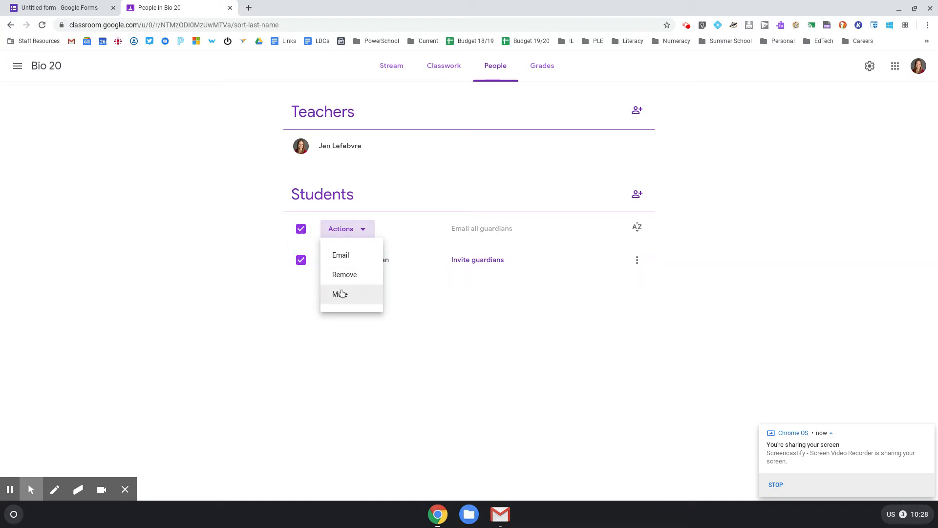
left_click(303, 230)
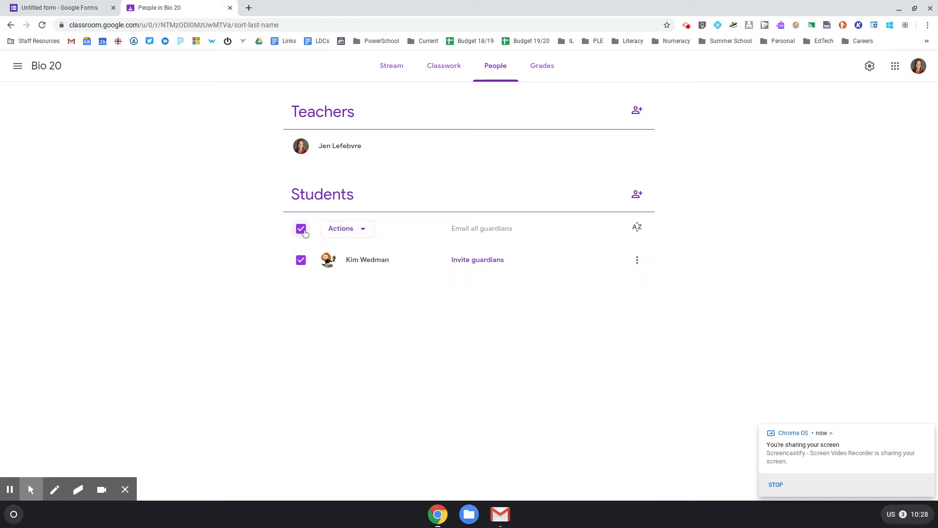
left_click(302, 231)
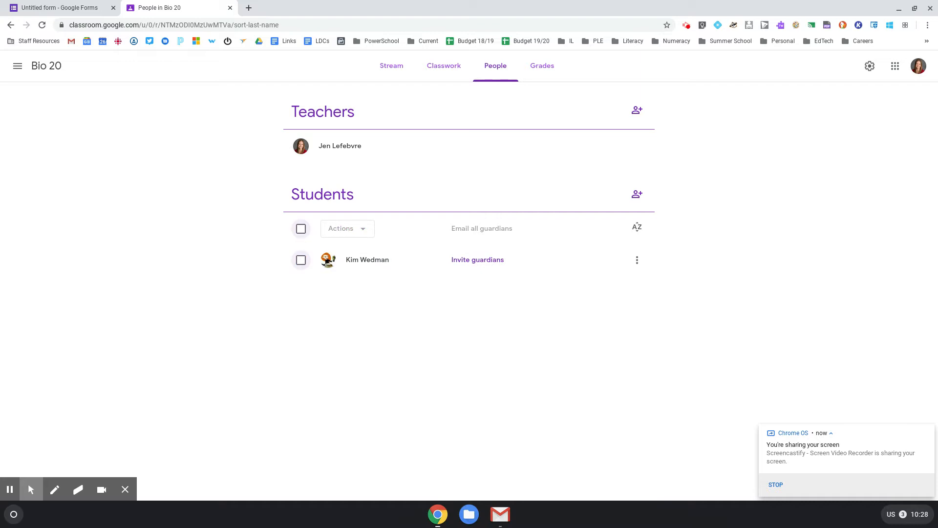
Open the Bio 20 class settings and examine the options for who can post and comment on the Stream
left_click(868, 66)
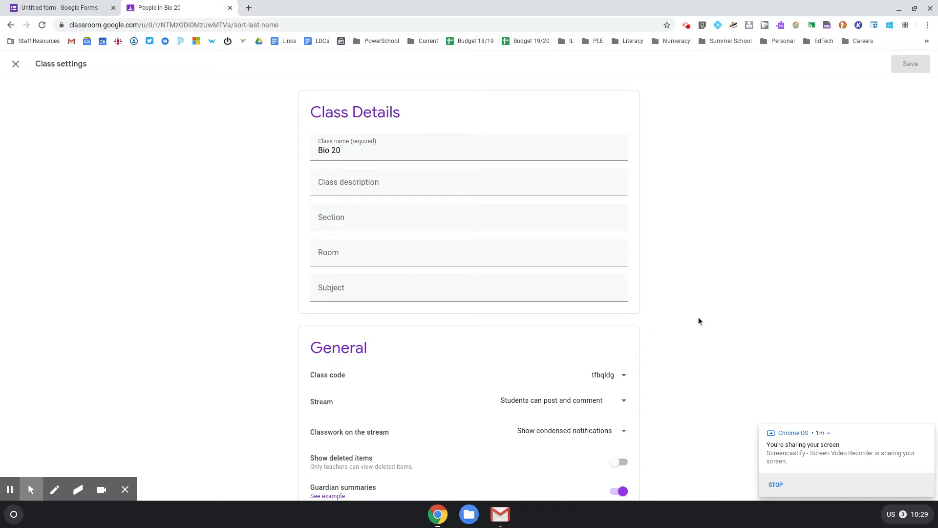
scroll(698, 321, "down", 4)
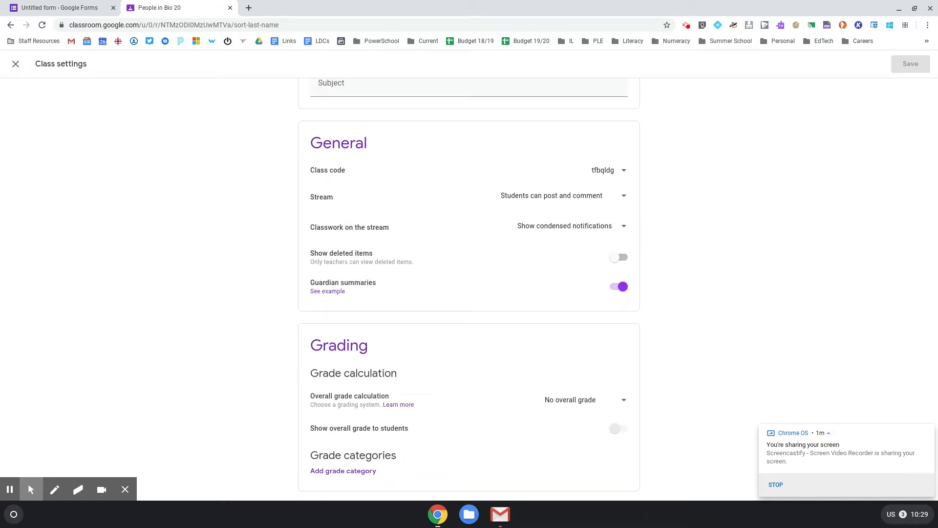
left_click(574, 207)
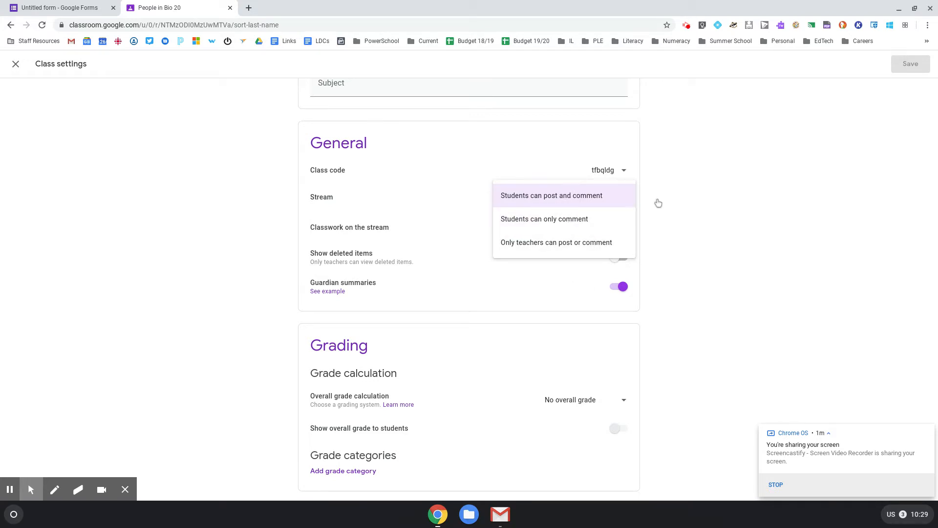
left_click(708, 201)
left_click(554, 205)
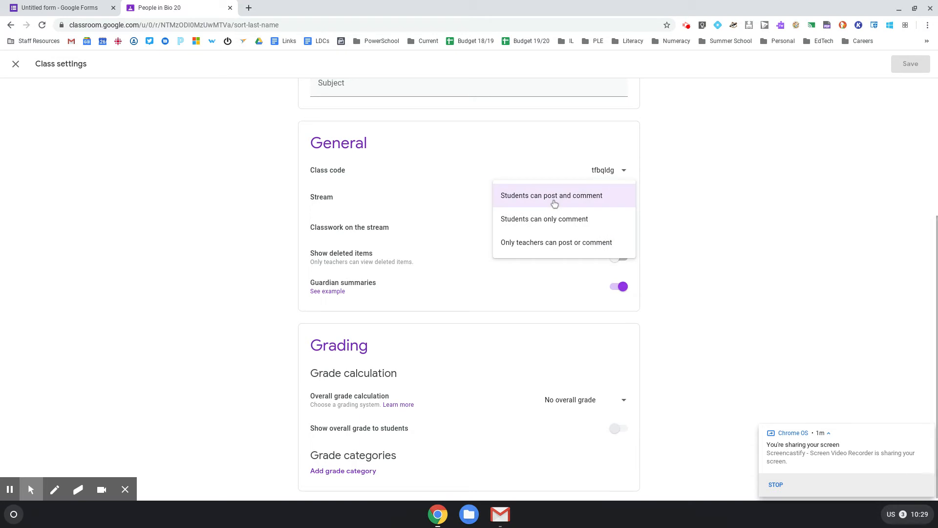
left_click(658, 221)
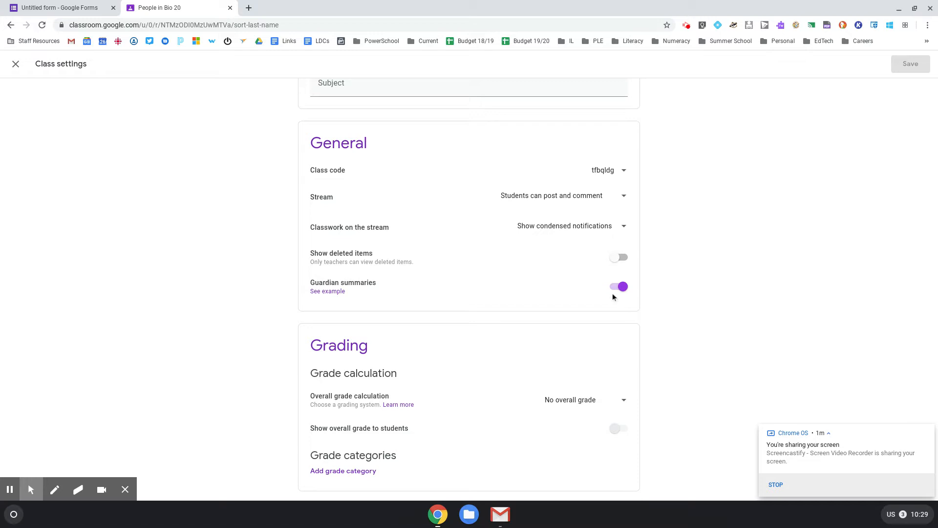
Review the General and Grading sections of the class settings and close the settings without changes
scroll(606, 303, "down", 1)
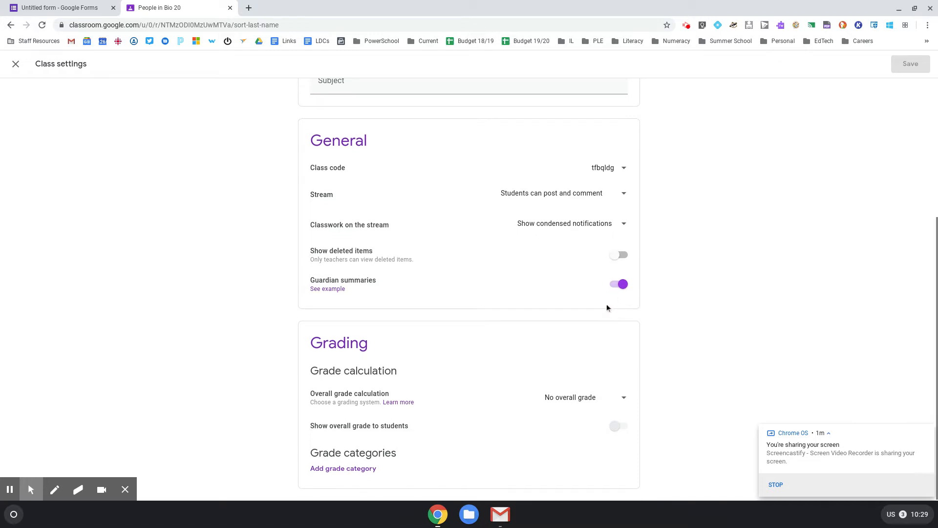
scroll(485, 316, "up", 1)
scroll(485, 317, "down", 1)
scroll(485, 317, "up", 5)
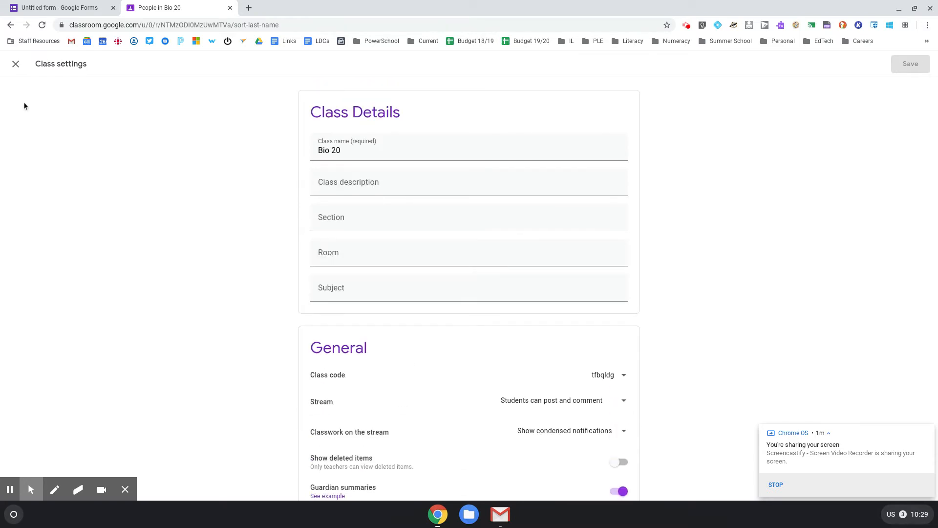
left_click(16, 64)
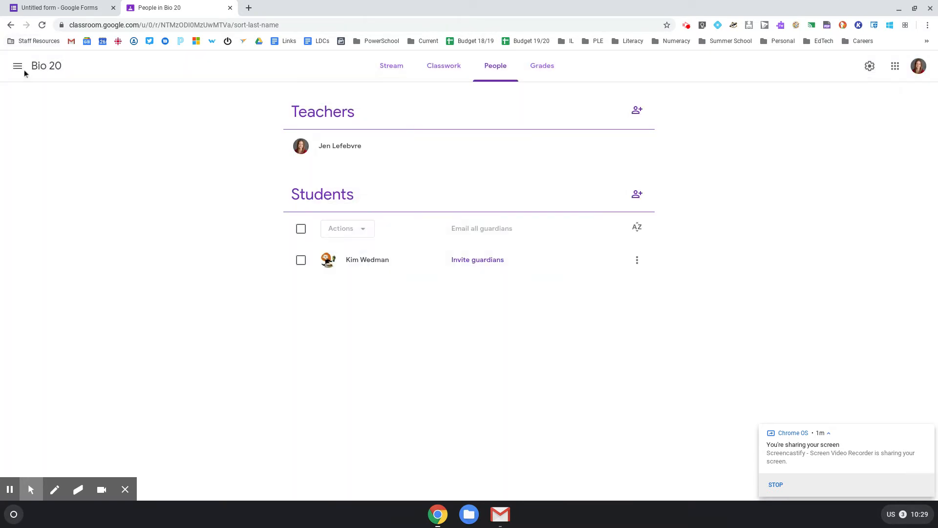
Browse the full list of taught and enrolled classes and open the overview of all classes
left_click(19, 69)
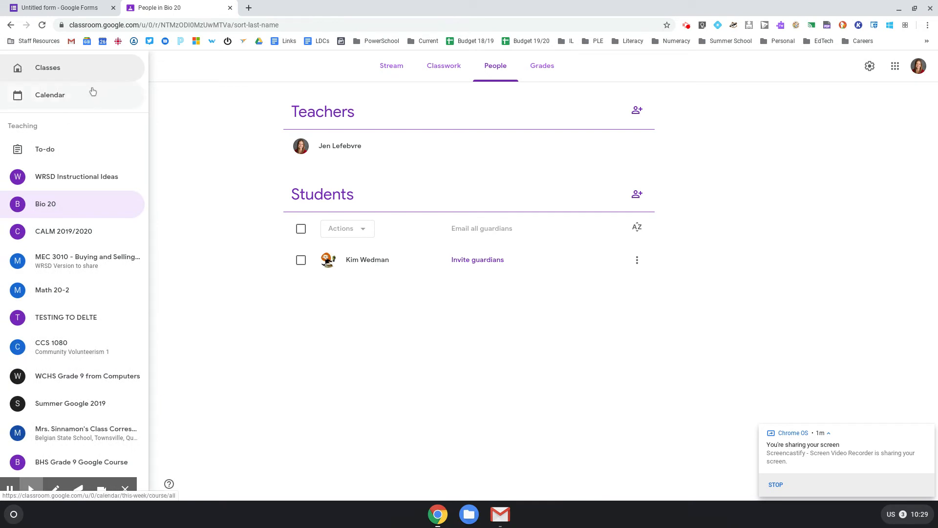
scroll(69, 151, "down", 15)
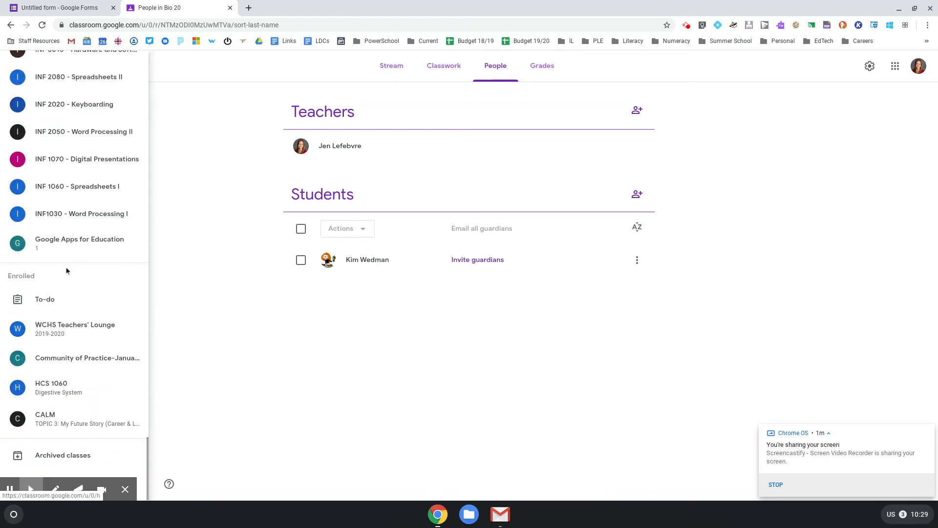
scroll(50, 259, "up", 5)
scroll(50, 259, "up", 10)
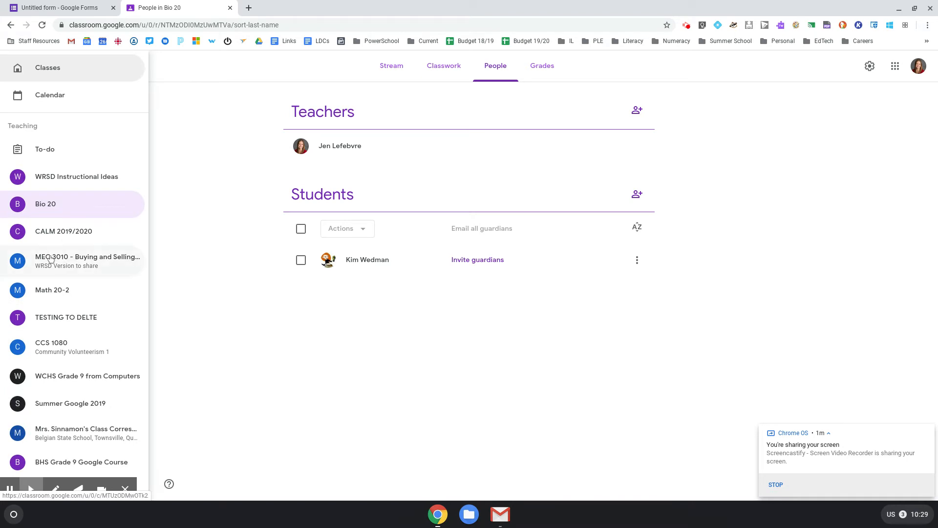
left_click(52, 66)
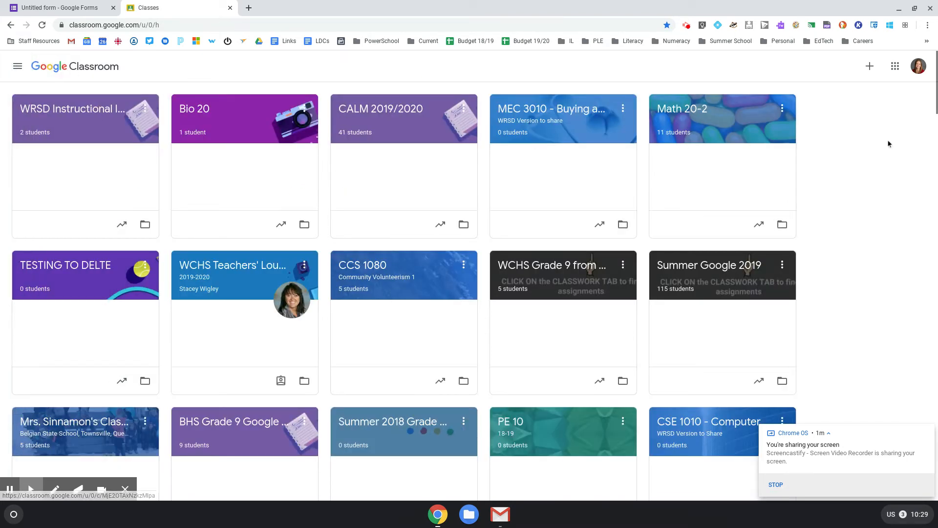
Look through the list of taught classes again from the class overview and close the list
left_click(18, 68)
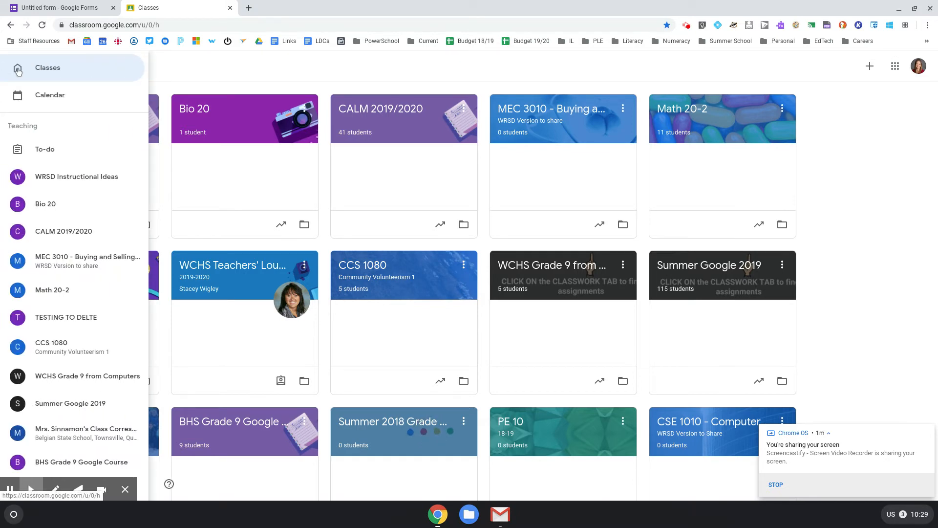
scroll(52, 245, "down", 9)
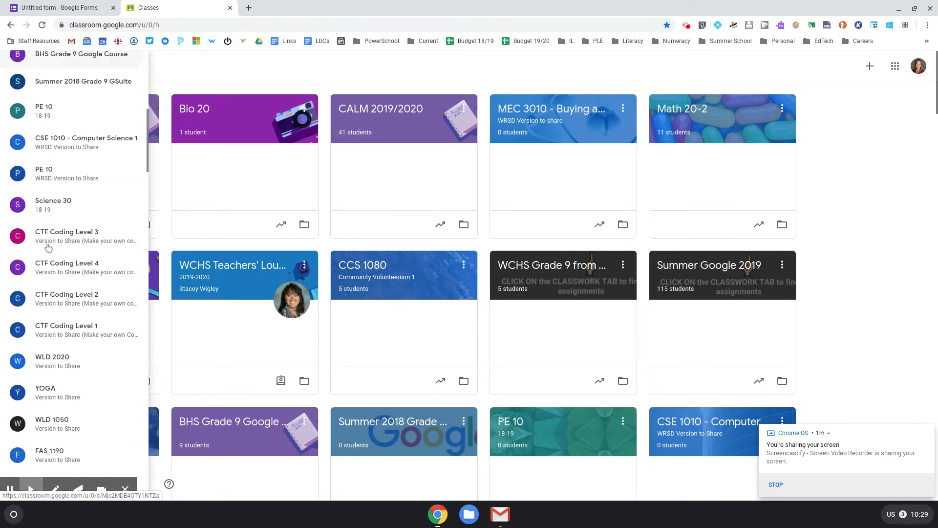
scroll(53, 244, "up", 9)
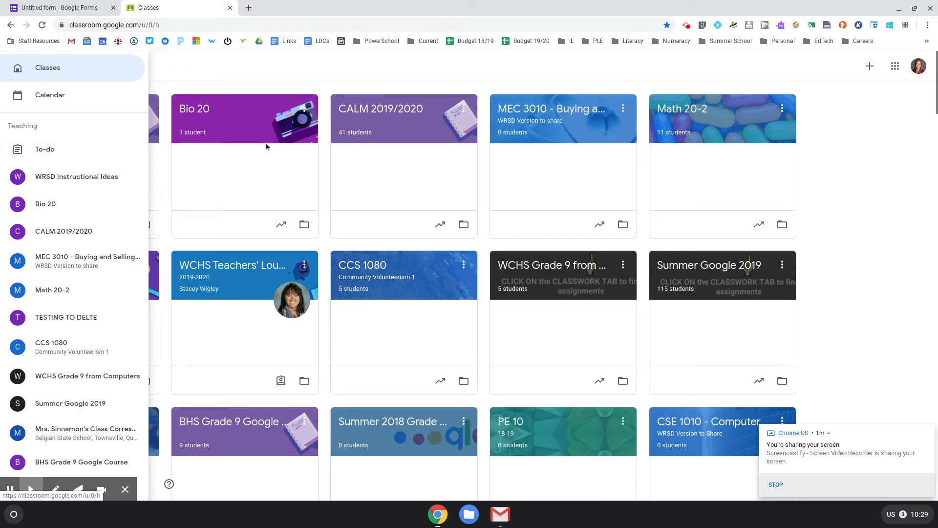
left_click(282, 225)
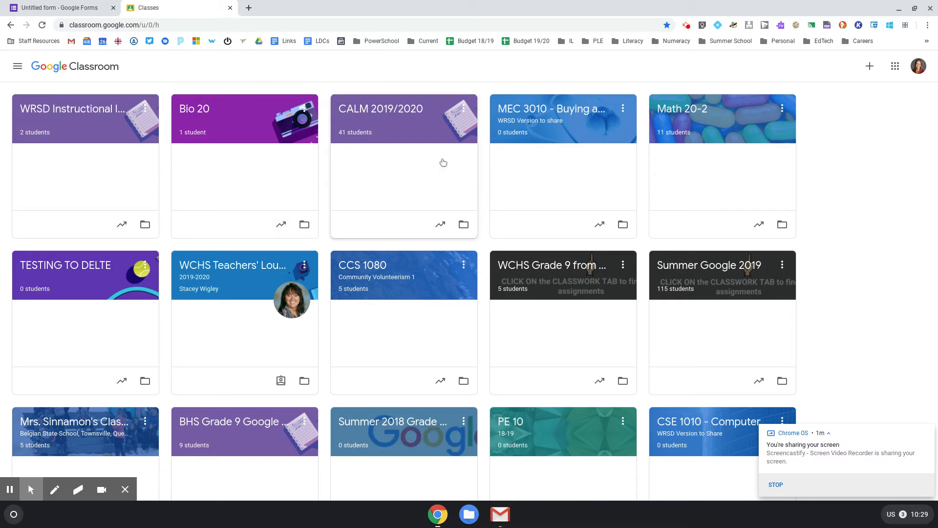
Open Gmail in a new browser tab and go to its full settings page
left_click(249, 8)
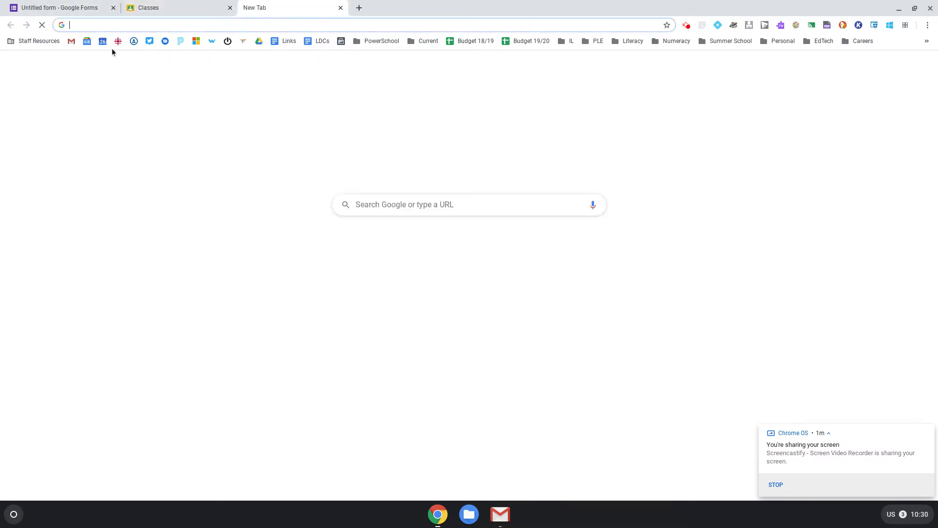
left_click(73, 44)
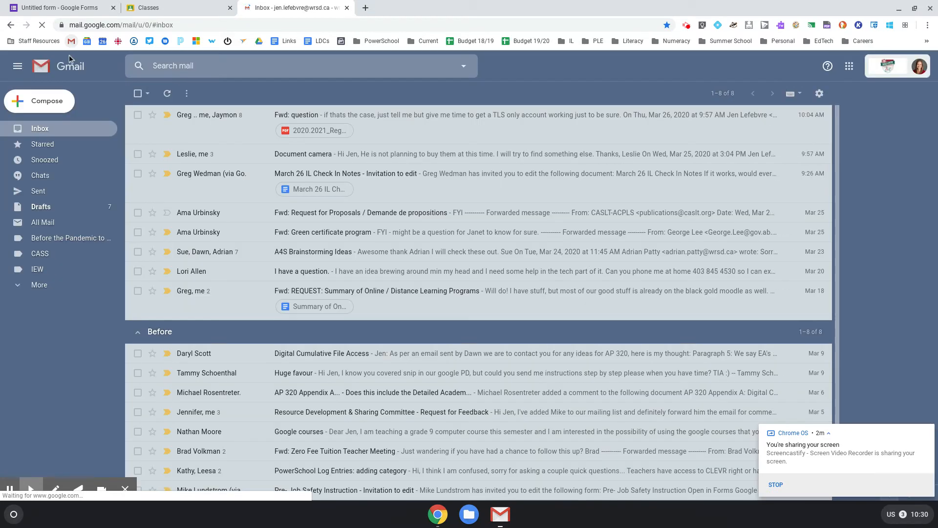
left_click(819, 94)
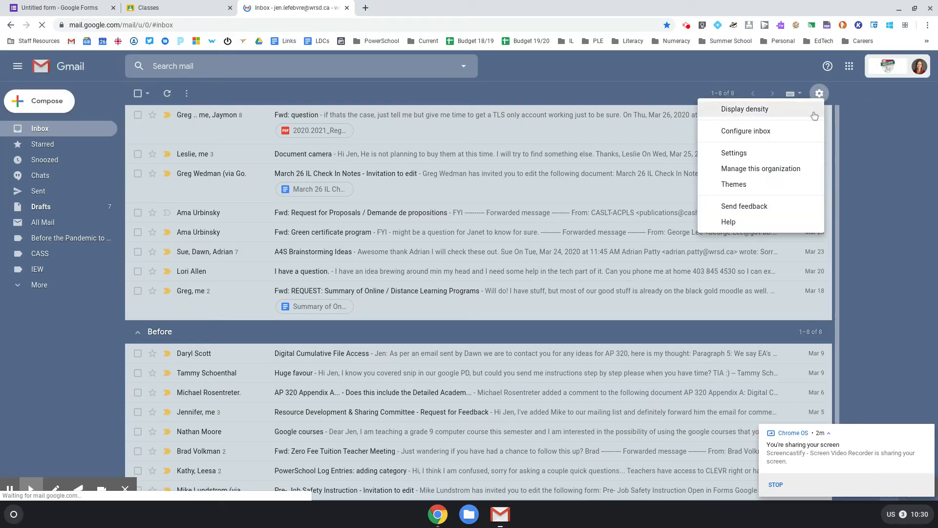
left_click(763, 154)
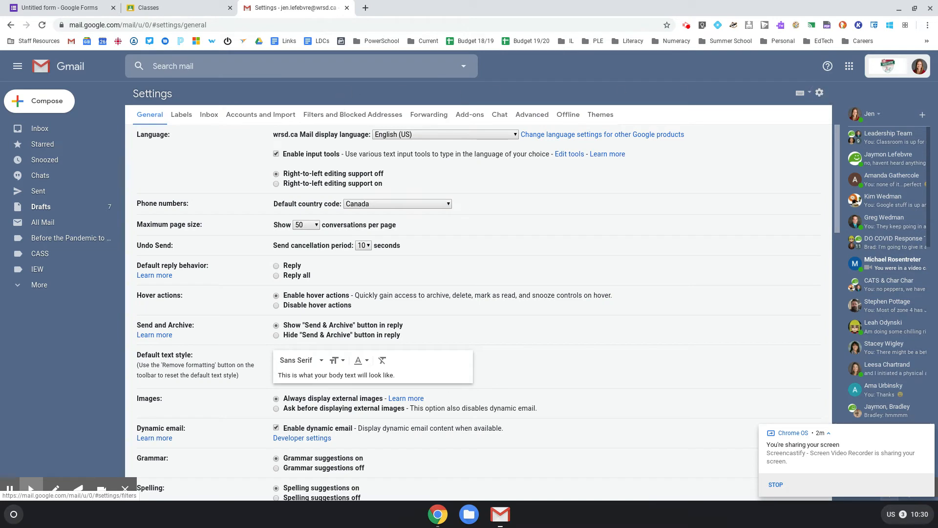
Open the Filters and Blocked Addresses settings and look through the mail filters for the one matching Classroom
left_click(189, 116)
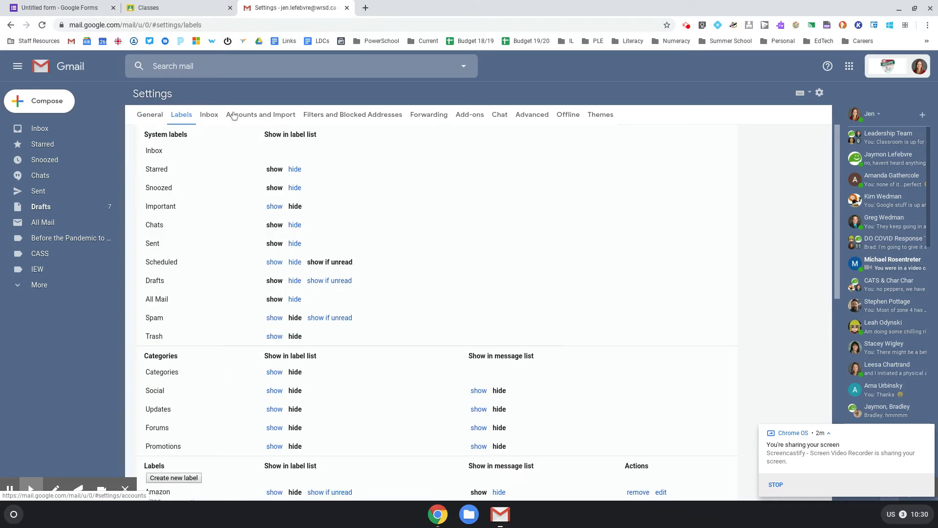
left_click(343, 116)
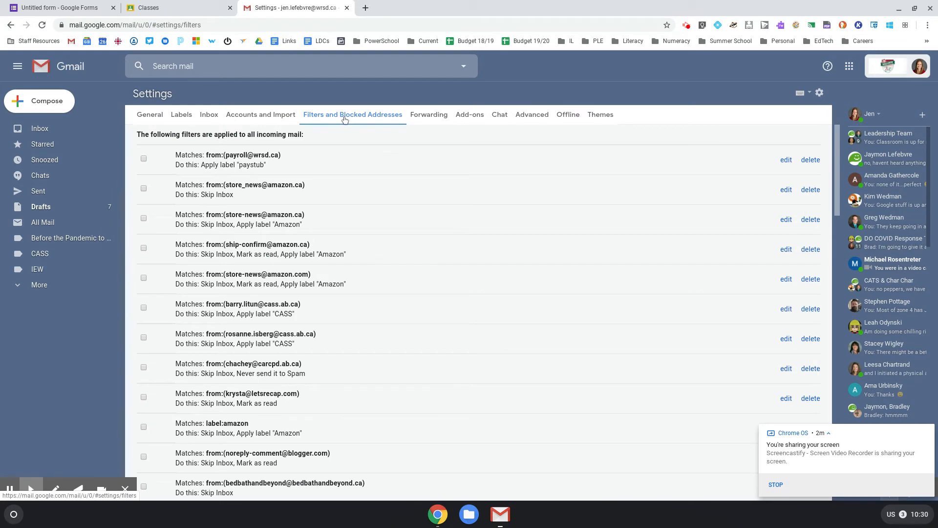
scroll(255, 169, "down", 6)
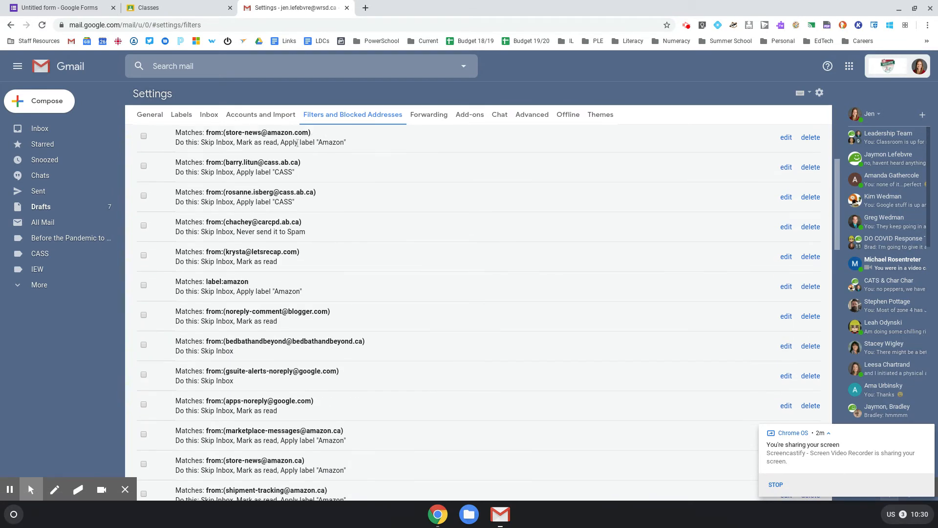
scroll(255, 169, "down", 12)
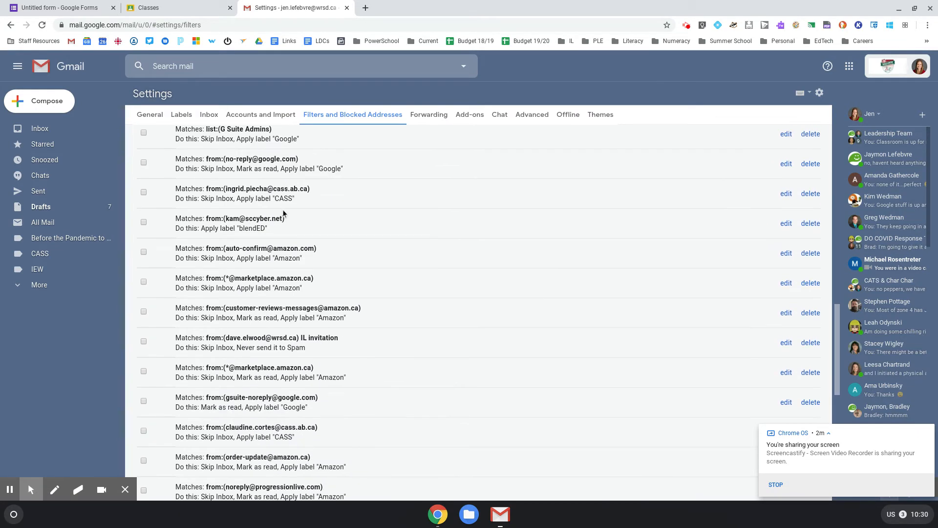
scroll(283, 213, "down", 6)
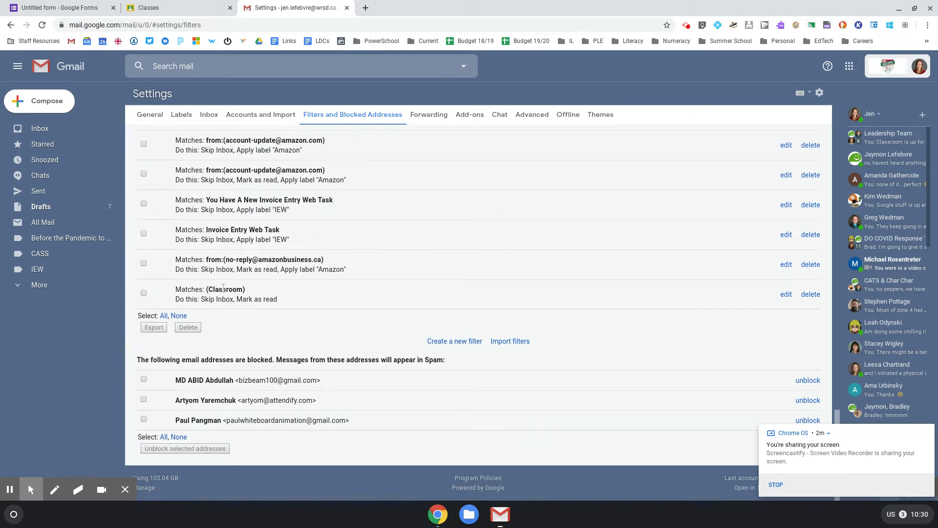
Start a new mail filter, and find and open the chat conversation with the colleague who shared a filter example
left_click(454, 341)
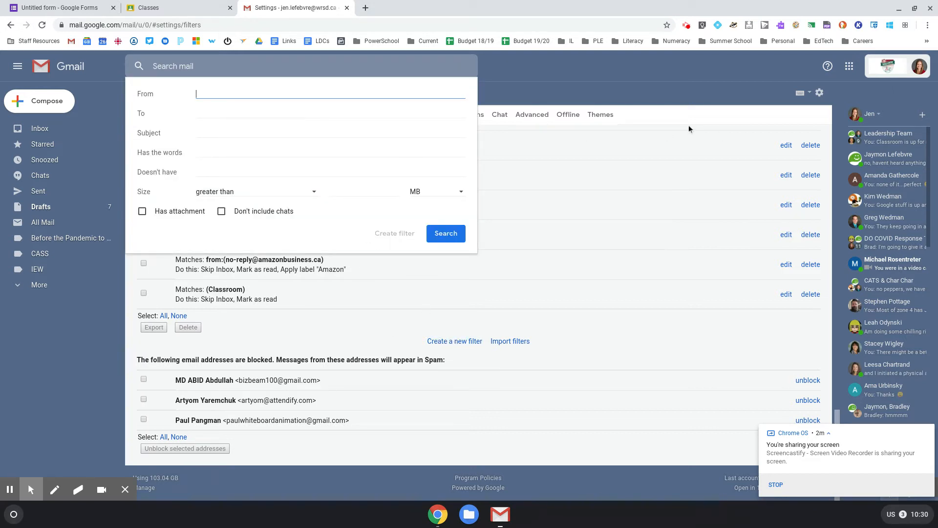
left_click(921, 115)
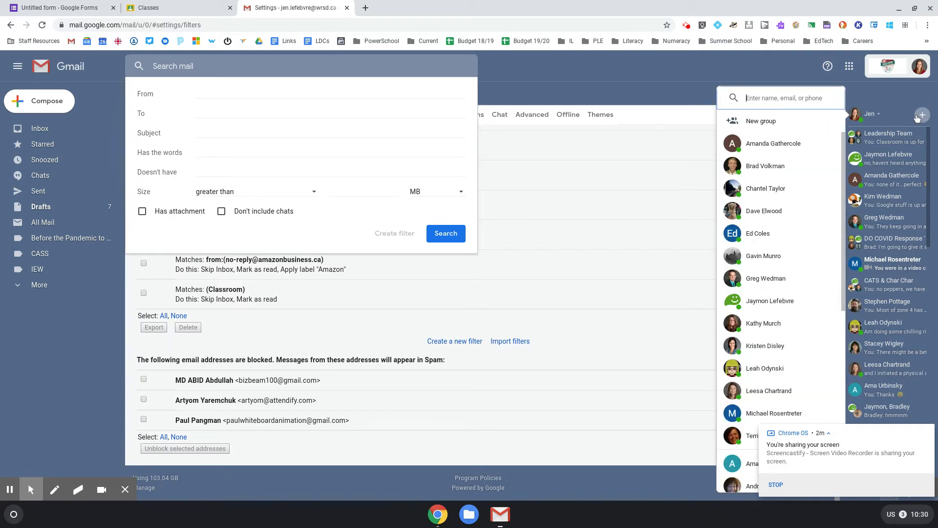
type("joll")
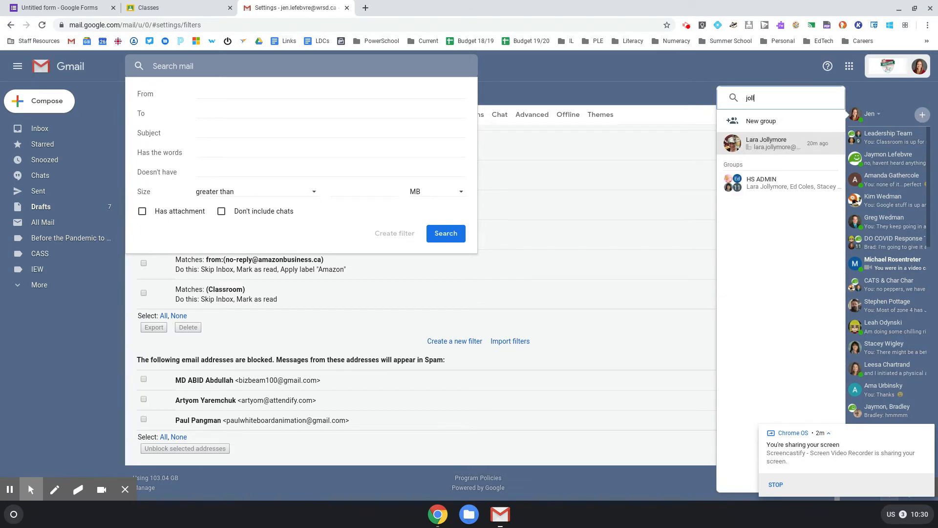
type("y")
left_click(779, 144)
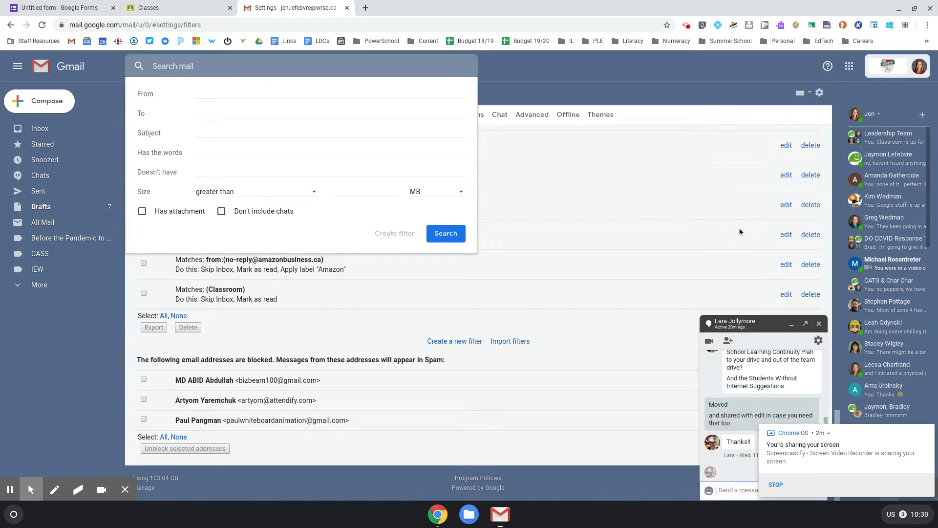
Look back through the chat for the shared link to the filter settings screenshot and open it
scroll(767, 370, "down", 5)
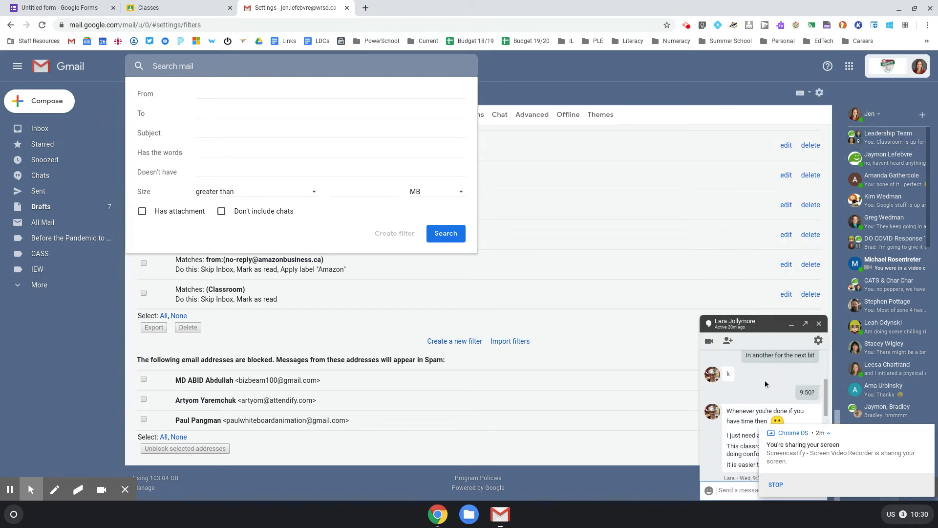
scroll(759, 378, "down", 5)
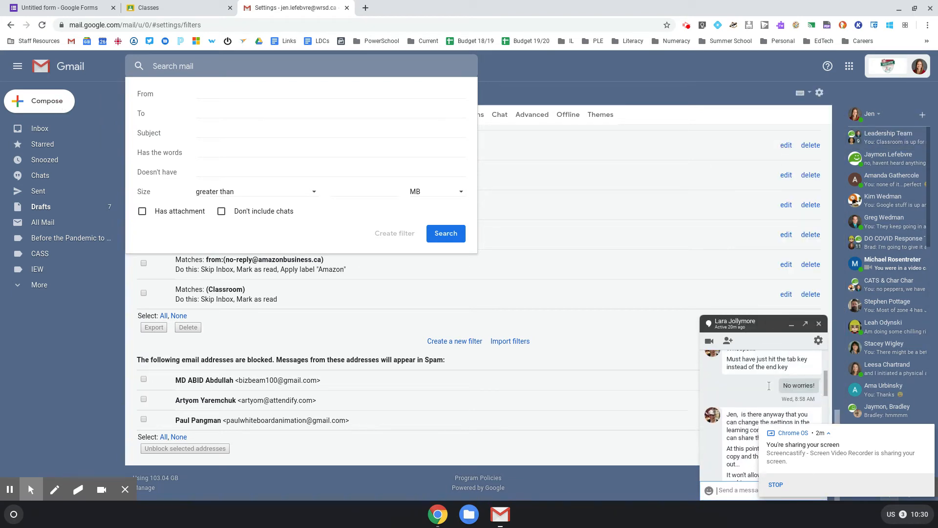
scroll(768, 385, "up", 3)
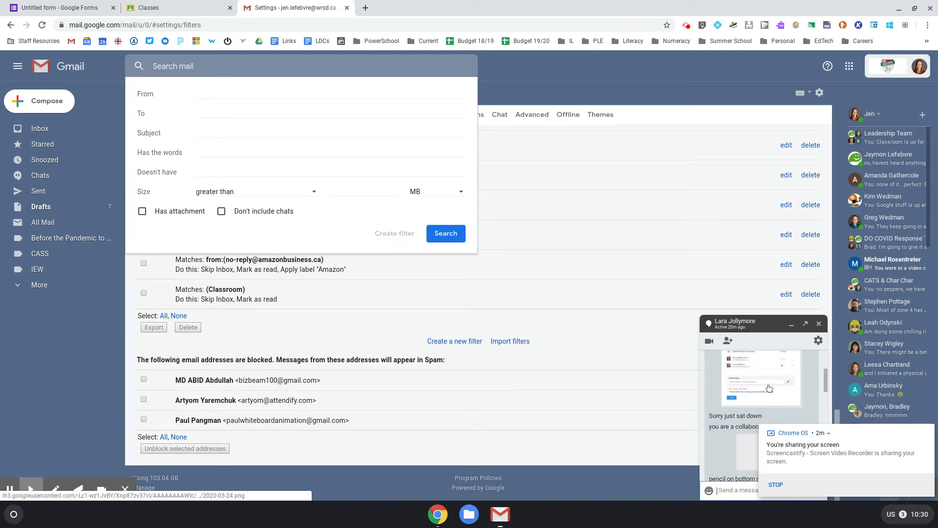
left_click(765, 373)
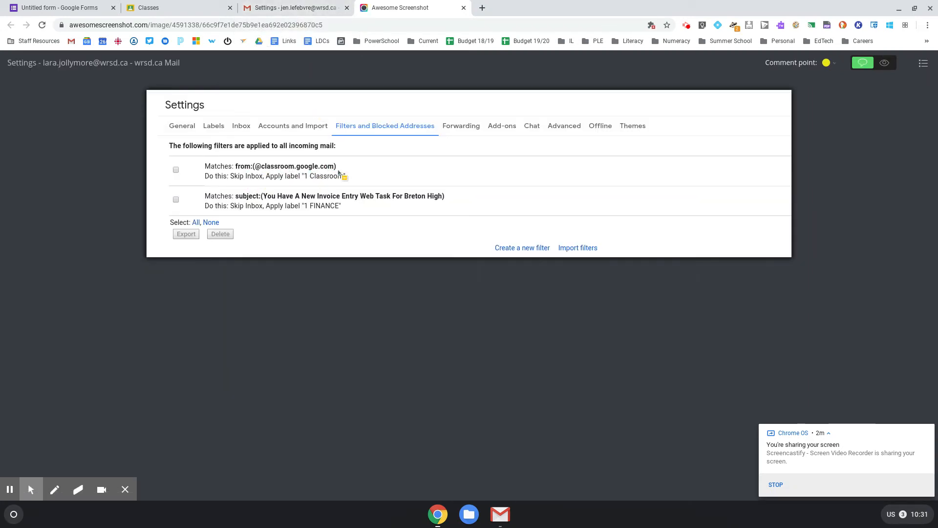
left_click(313, 8)
left_click(207, 91)
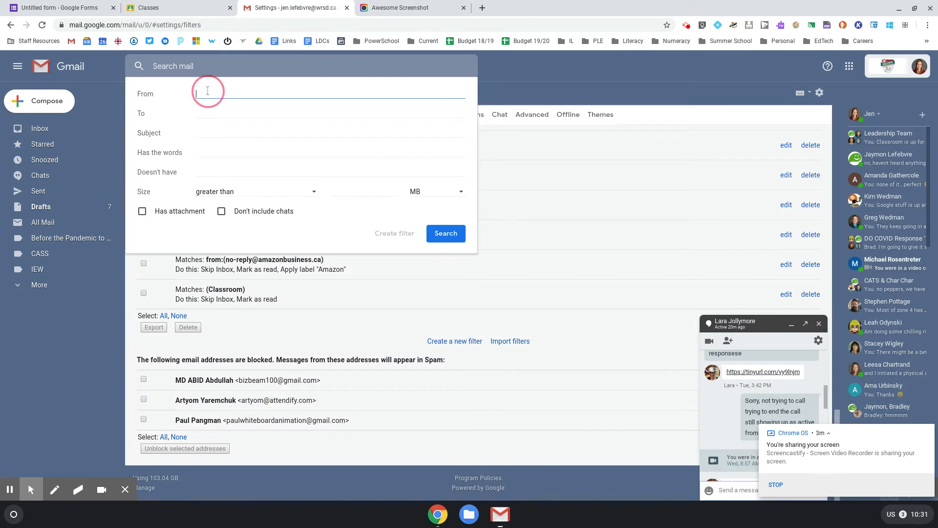
type("@classroom.google.com")
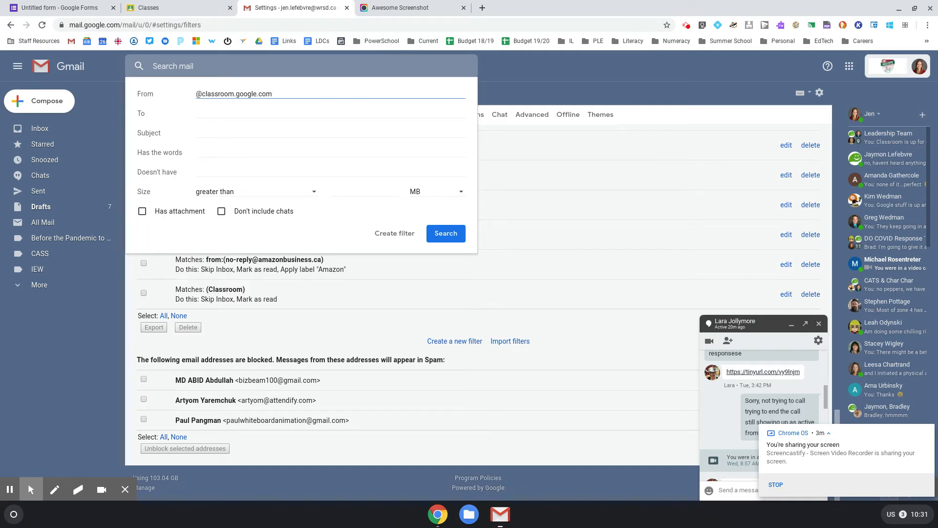
left_click(417, 4)
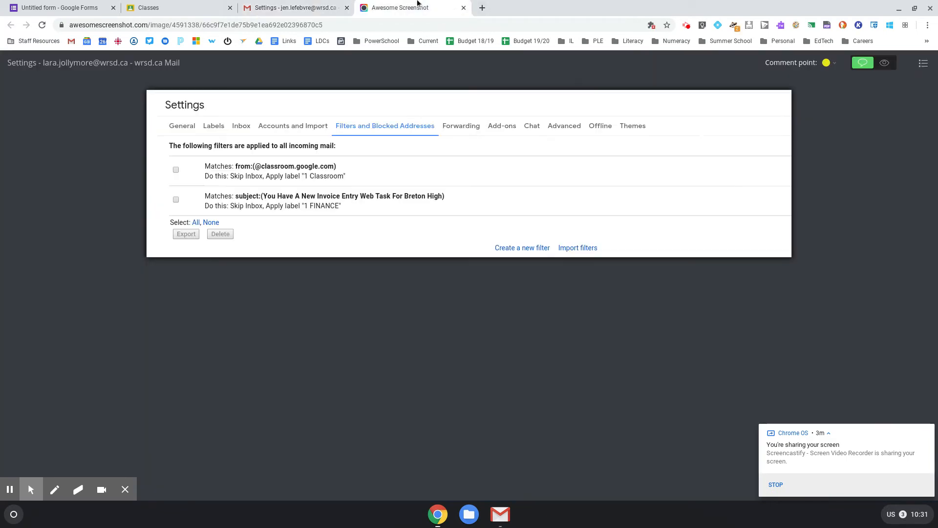
left_click(308, 9)
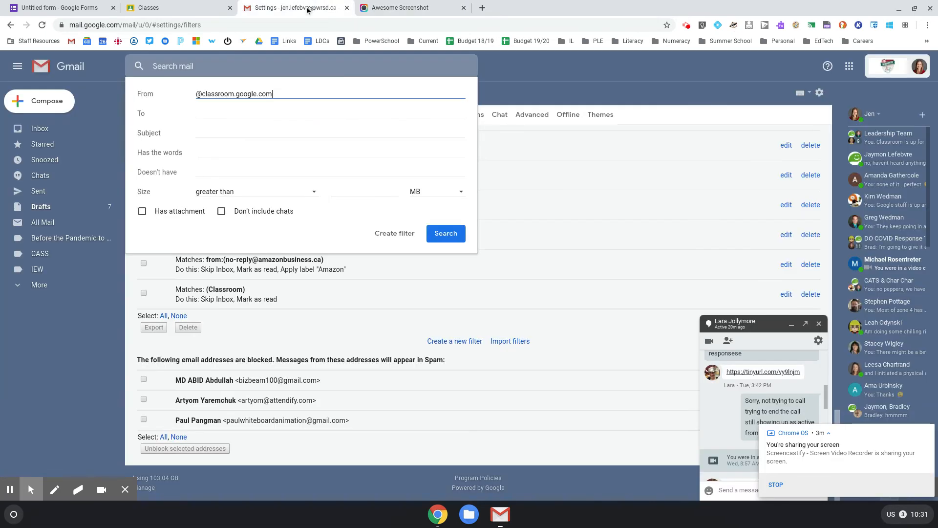
left_click(386, 234)
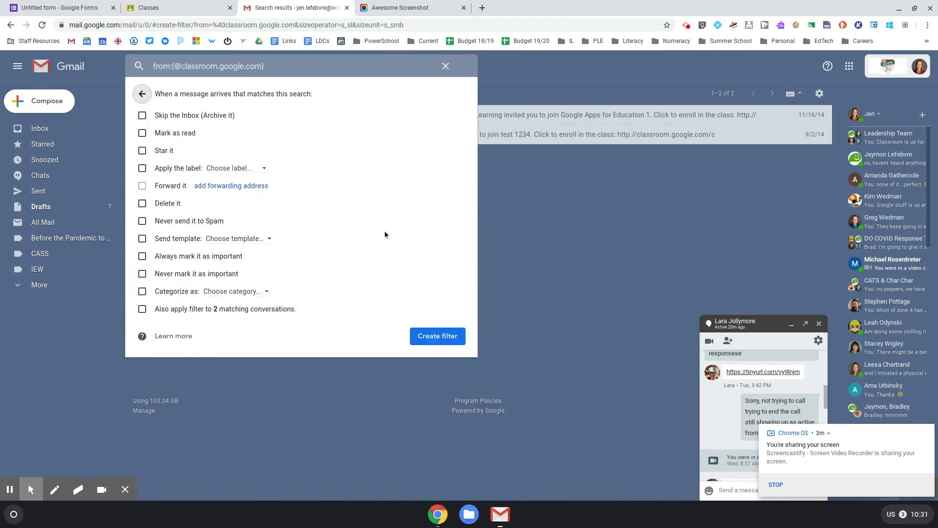
left_click(190, 120)
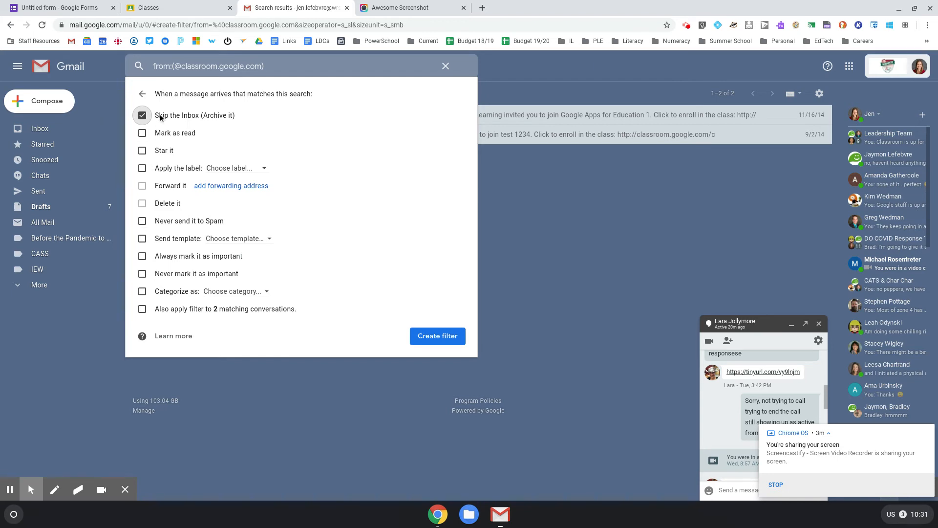
left_click(171, 169)
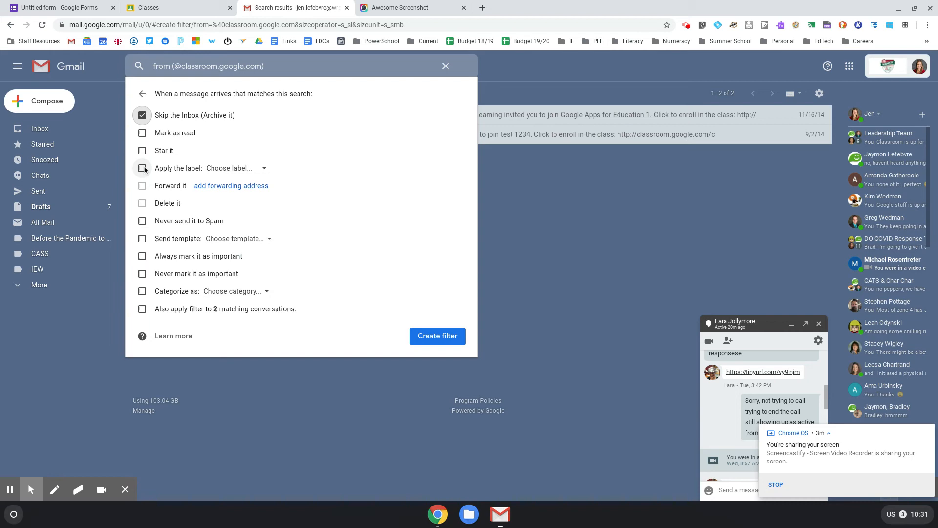
left_click(251, 170)
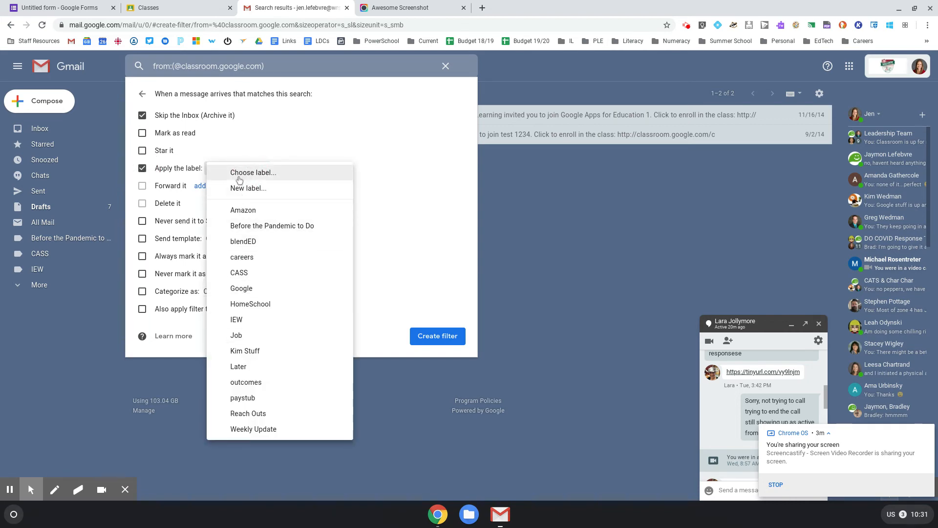
left_click(245, 189)
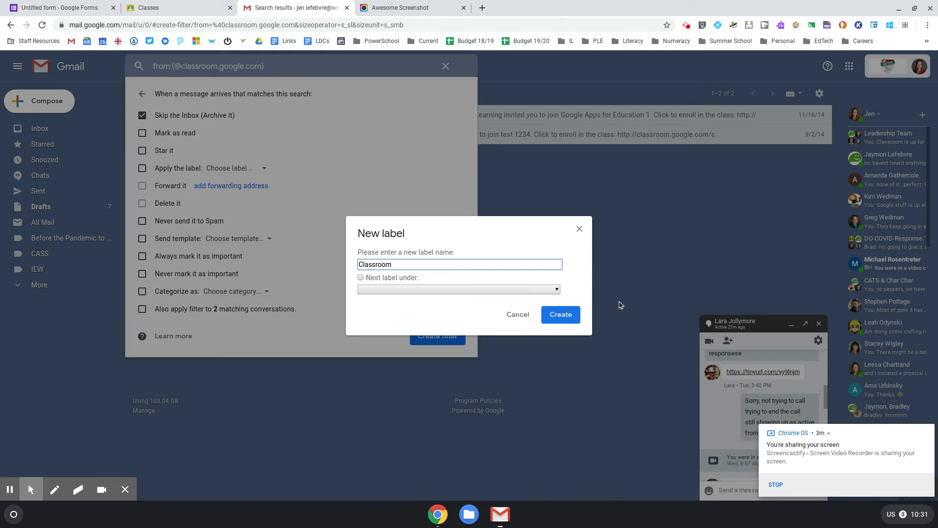
left_click(517, 314)
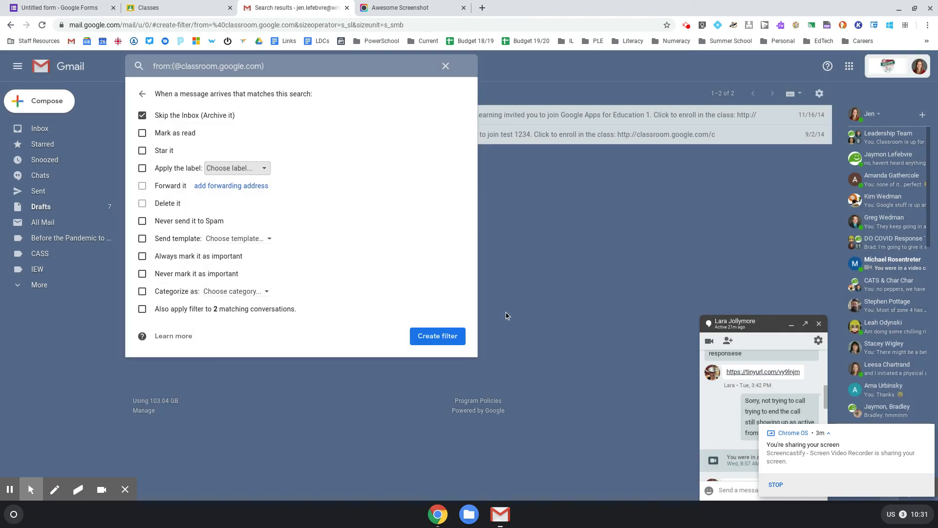
Set the filter to mark messages as read, apply the label Google, and also apply to existing matching conversations
left_click(142, 311)
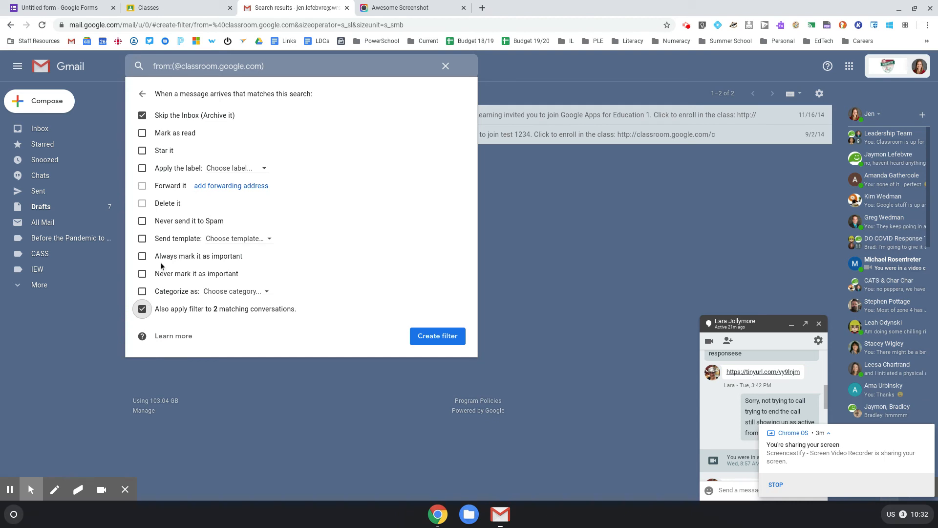
left_click(142, 134)
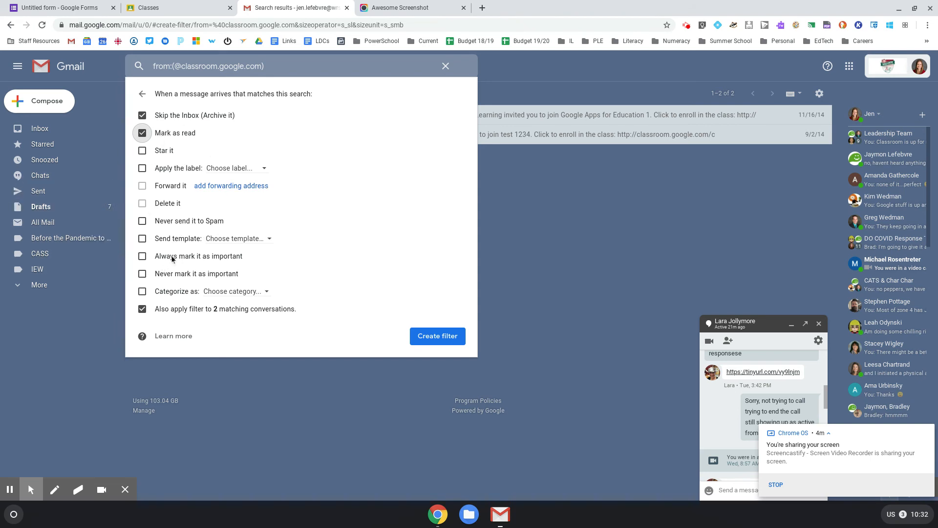
left_click(142, 168)
left_click(262, 169)
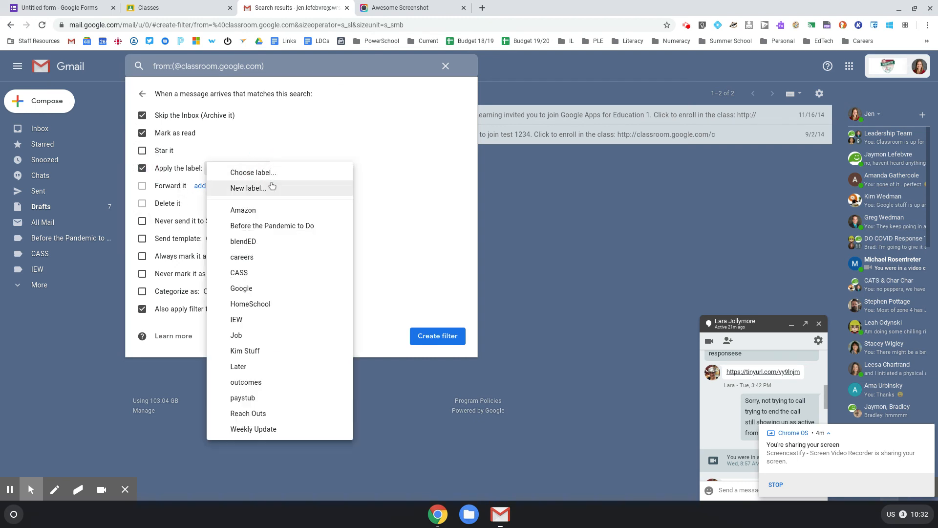
left_click(249, 289)
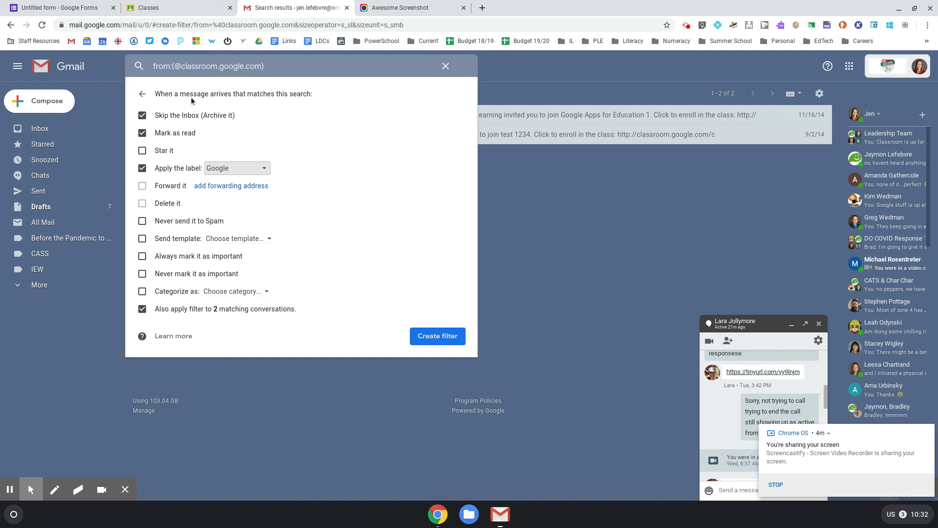
Create the Classroom filter and look for it in the list of mail filters
left_click(437, 336)
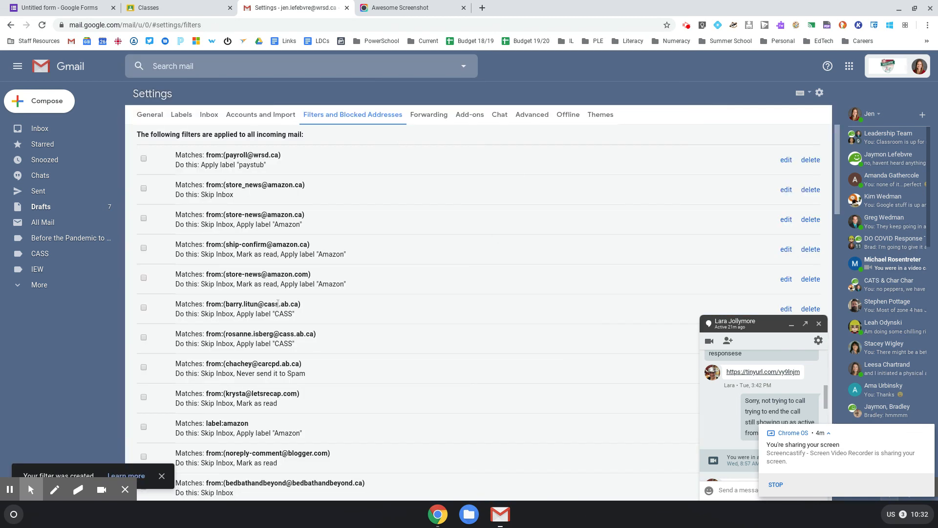
scroll(280, 275, "down", 15)
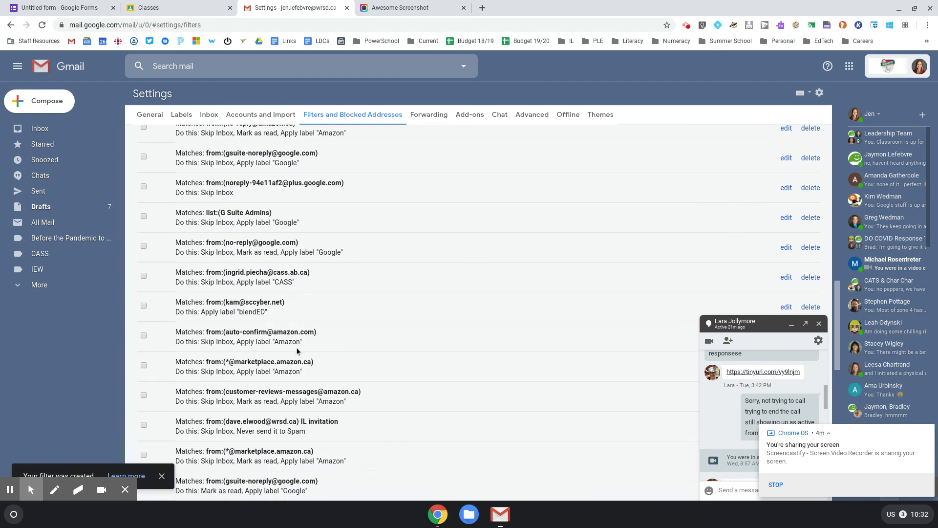